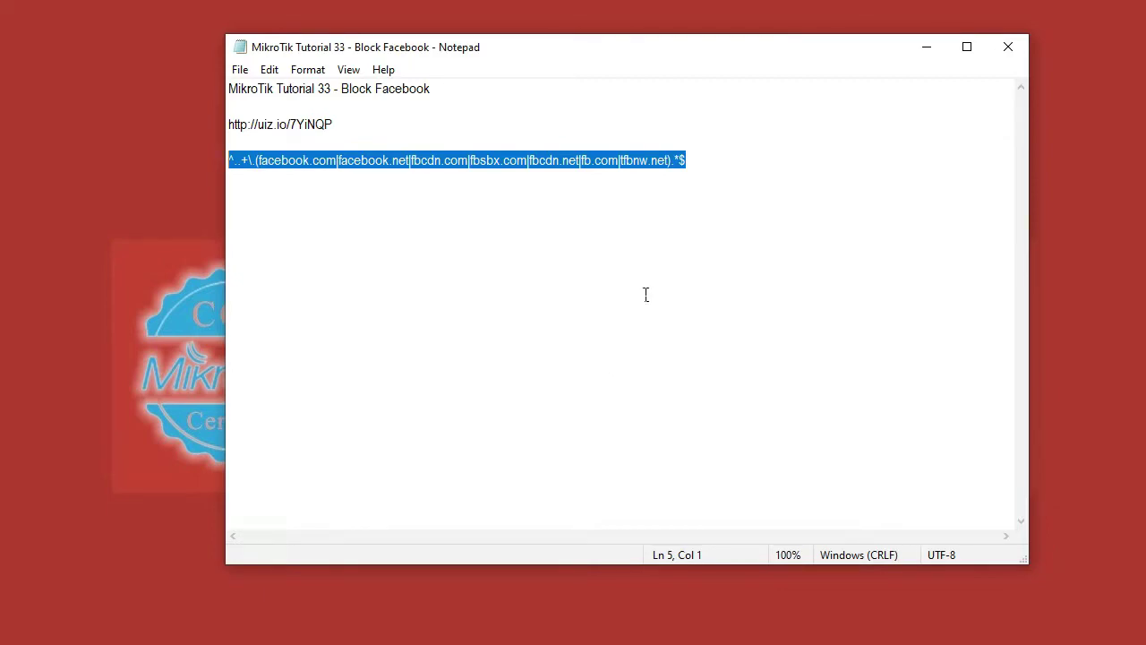
Copy the Facebook domain regular expression from the open text file and minimise its window.
click(702, 188)
drag(694, 161, 225, 167)
right_click(243, 173)
click(285, 227)
click(746, 198)
click(926, 54)
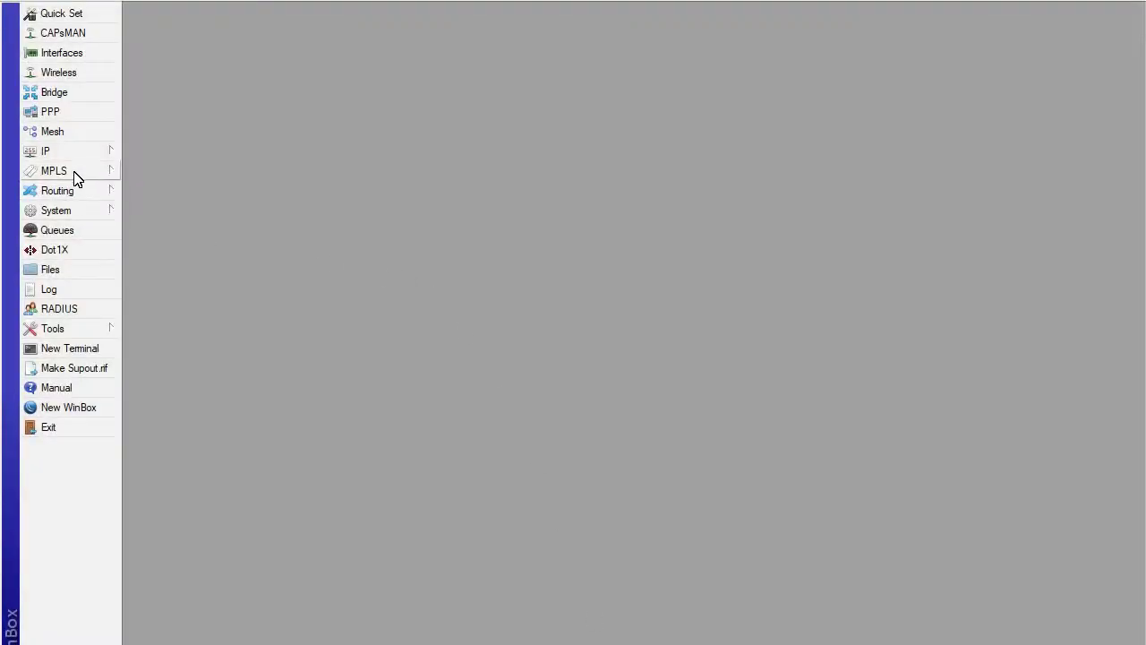
Create a new firewall Layer7 protocol named Facebook and paste the copied expression as its Regexp.
click(81, 151)
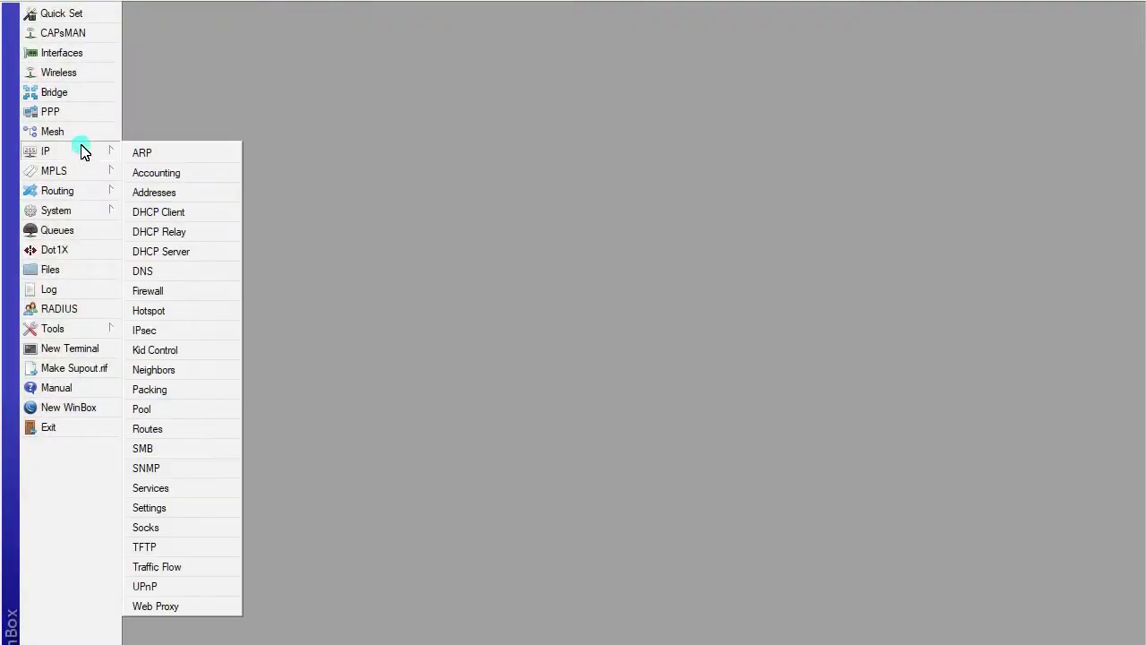
click(175, 293)
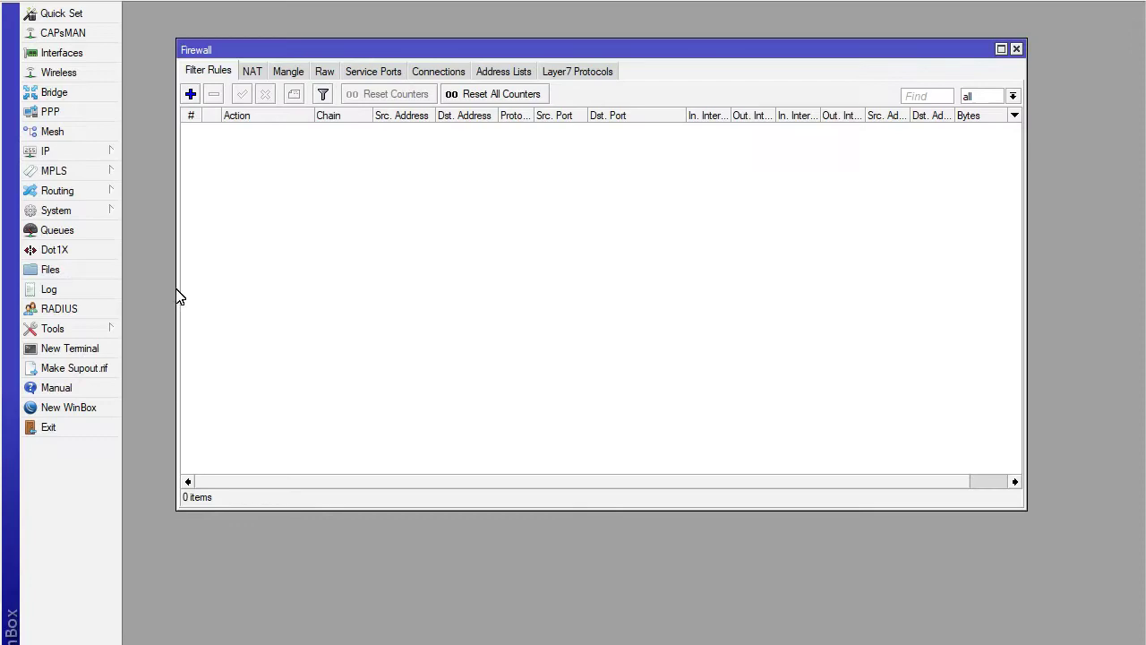
click(566, 73)
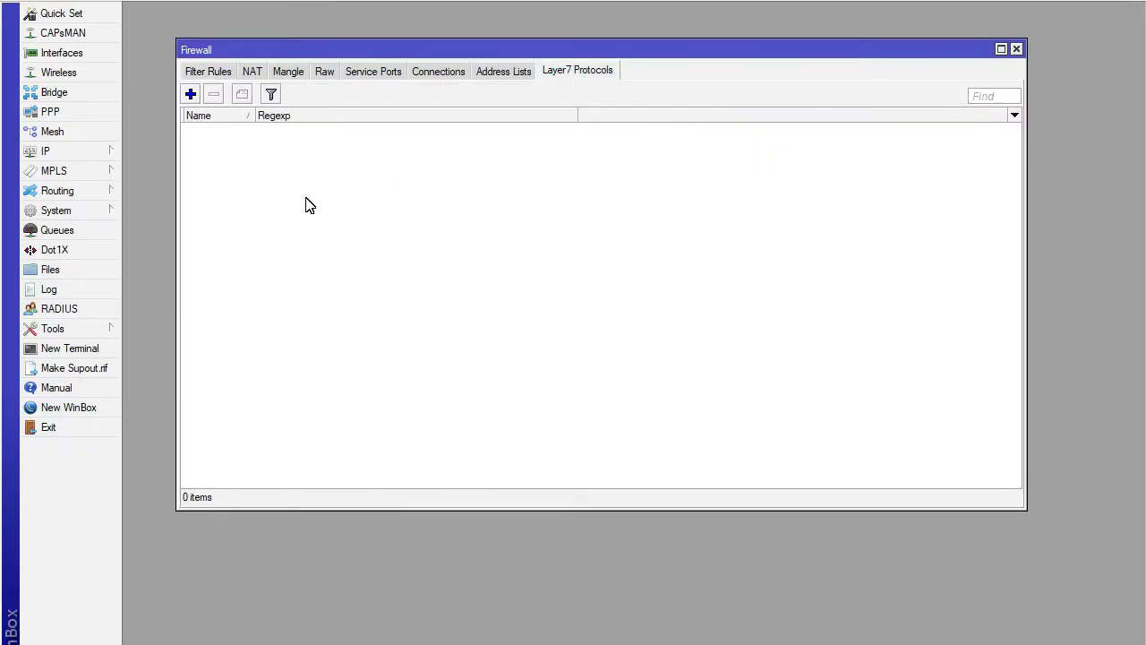
click(190, 93)
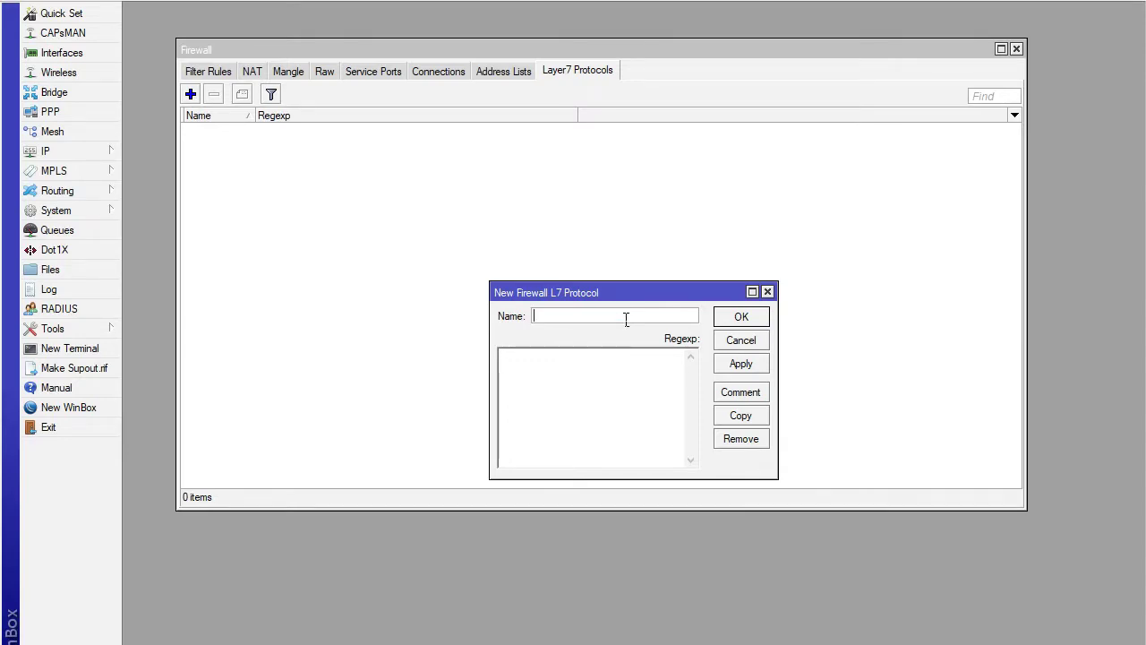
text(Facebook)
click(618, 396)
right_click(621, 396)
click(656, 463)
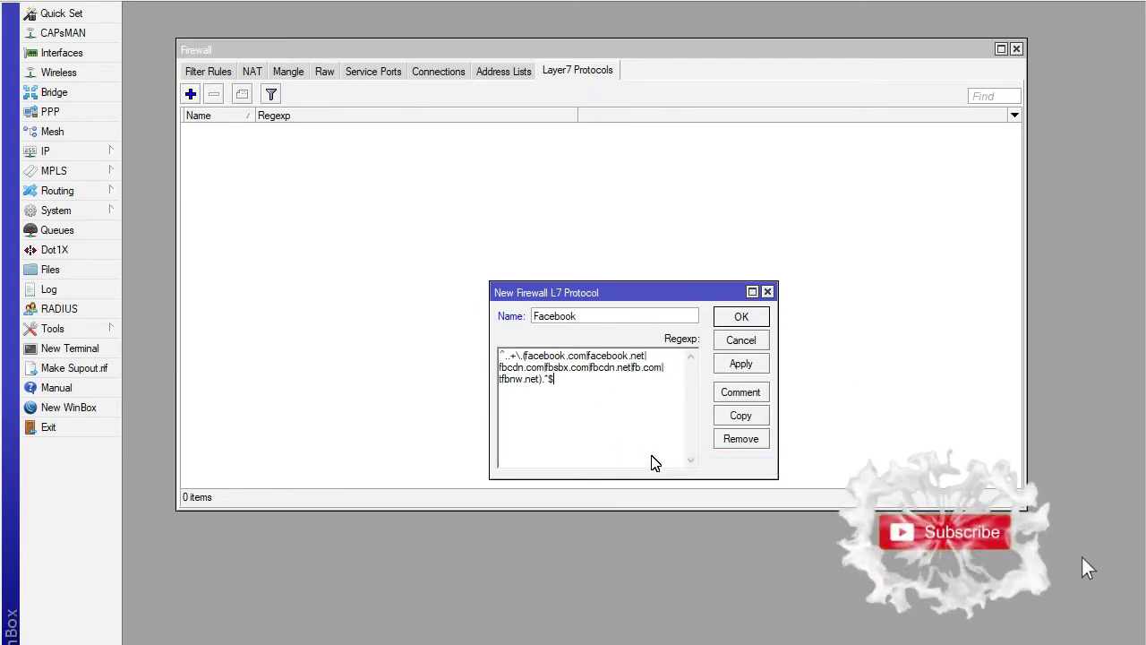
Add the comment "Block Facebook" to the new Layer7 protocol and save the entry.
click(732, 392)
text(B)
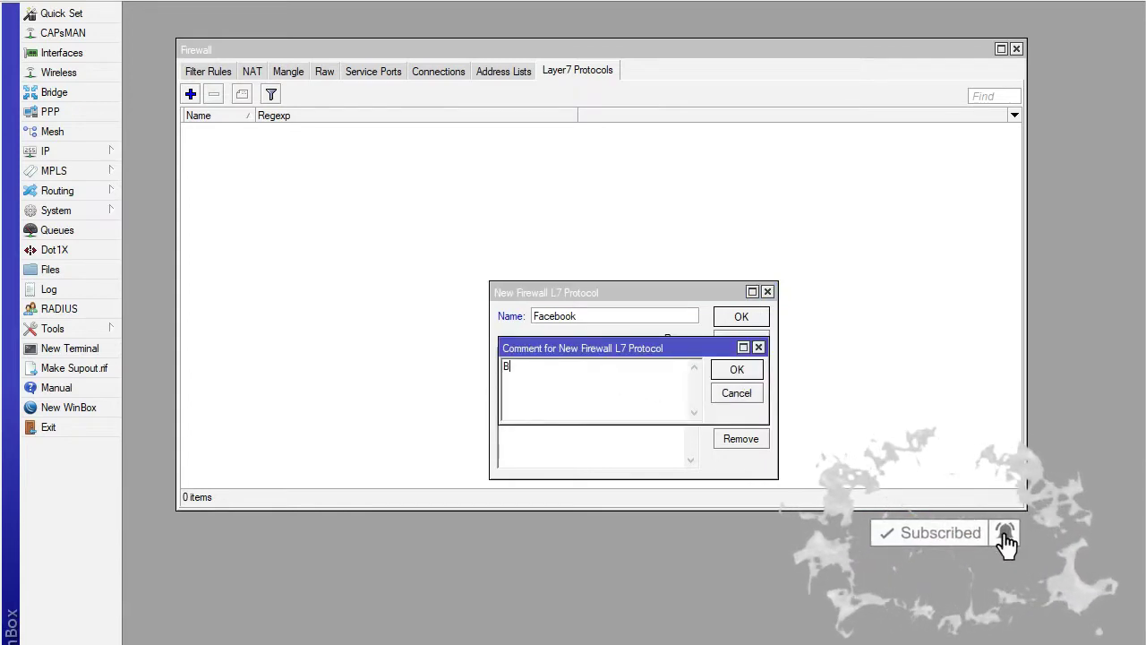
text(lock )
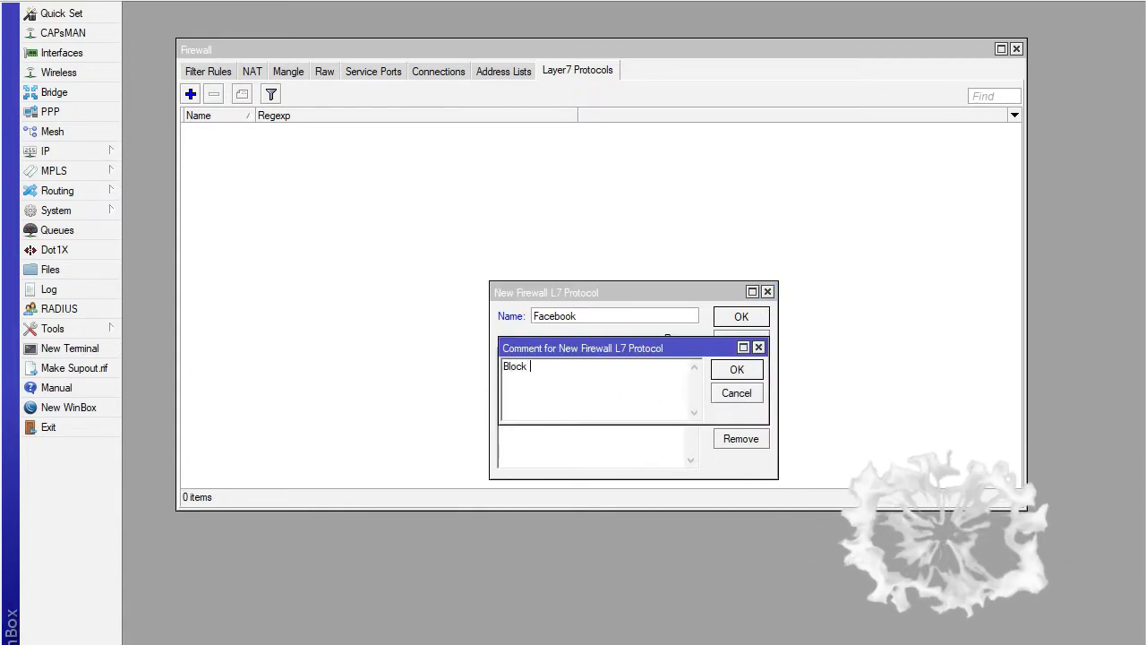
text(Facebo)
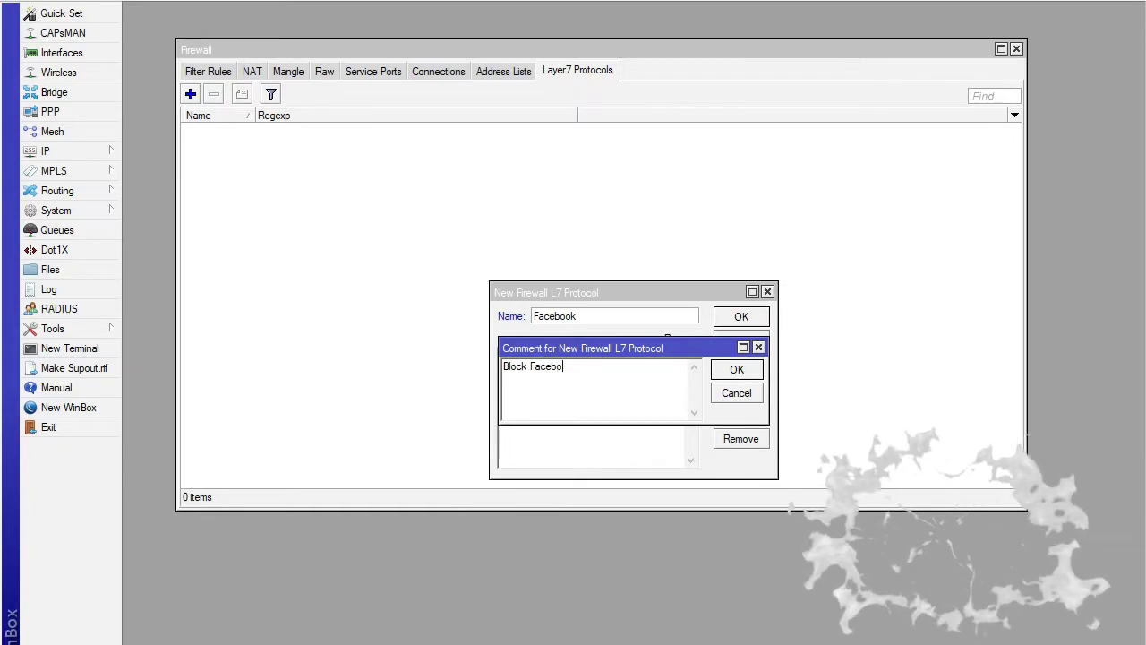
text(ok)
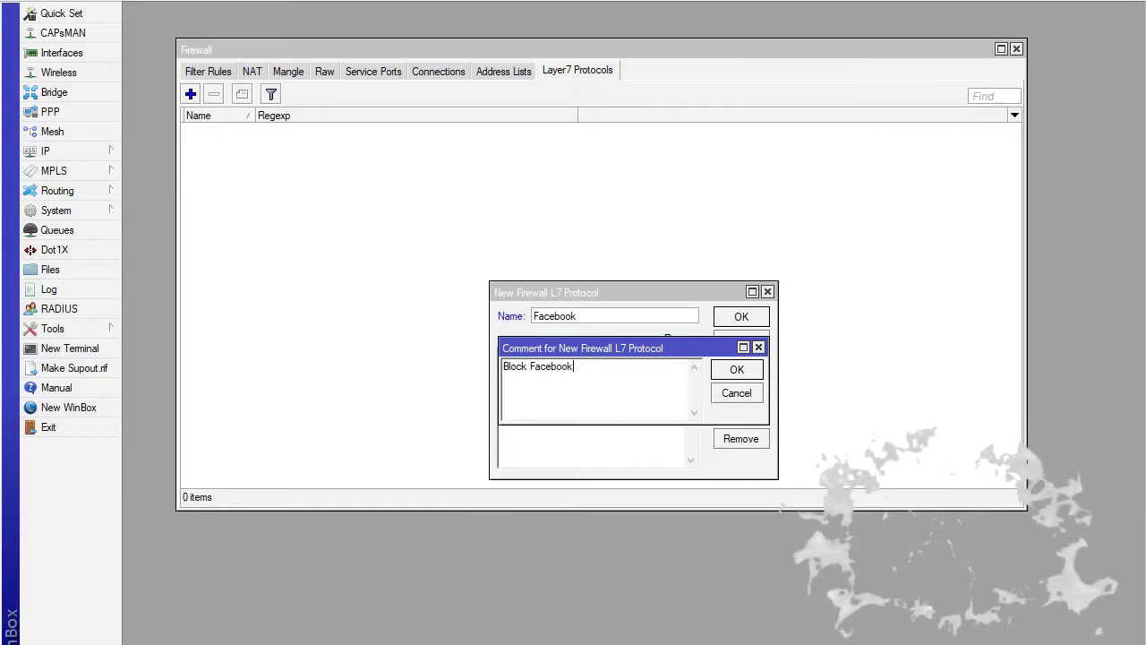
click(742, 372)
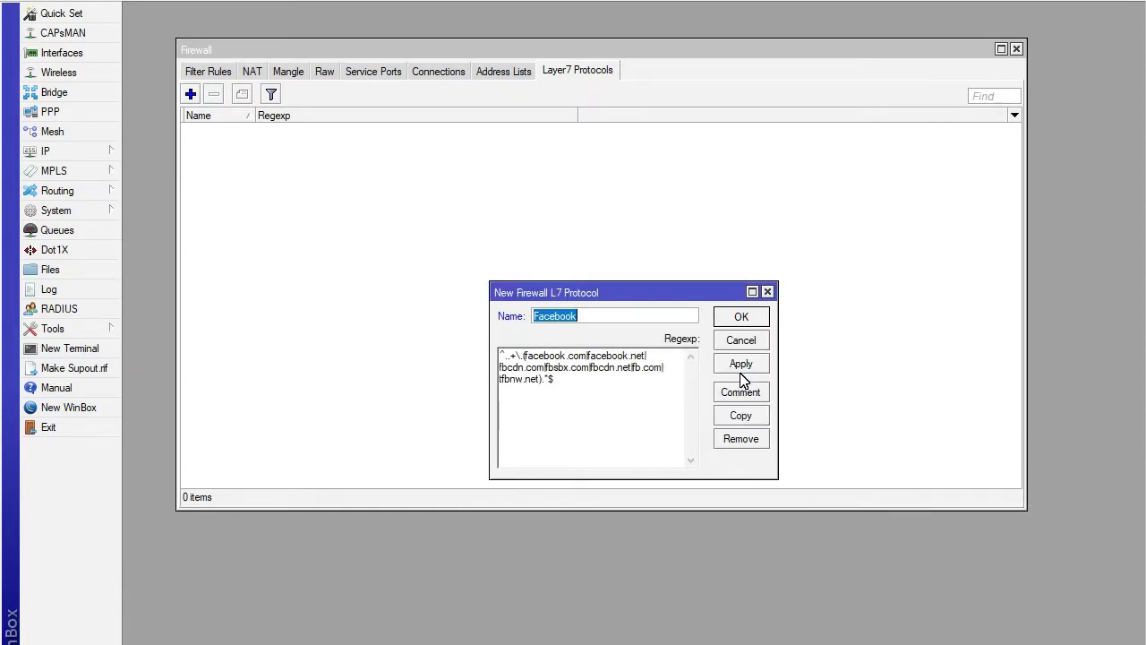
click(743, 317)
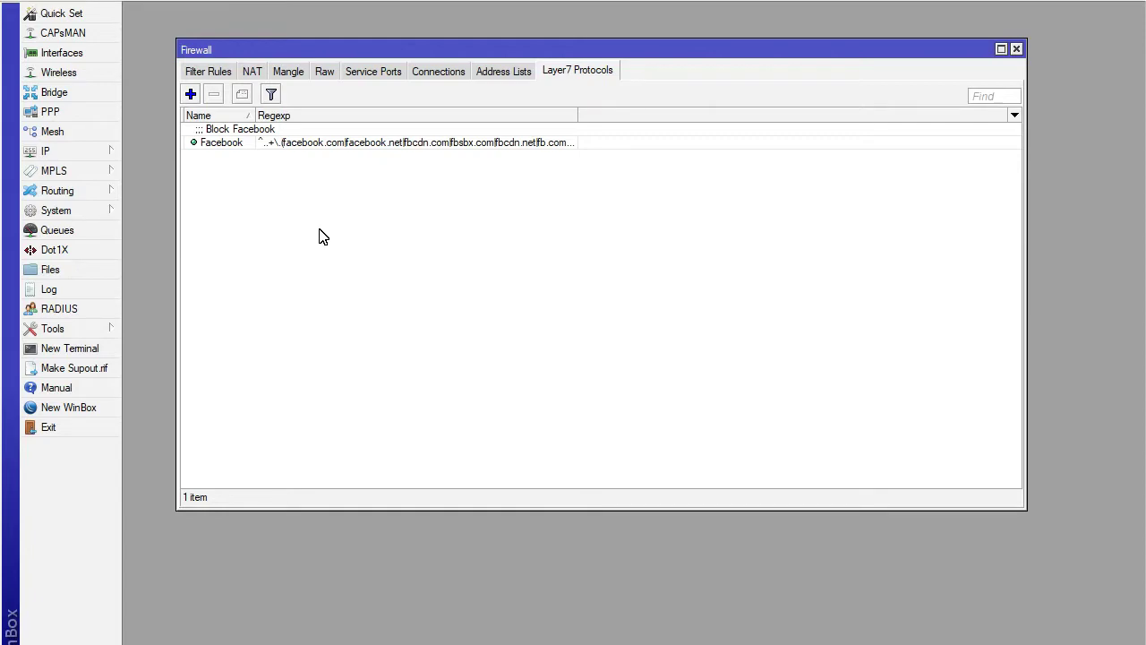
Start a new mangle rule in the prerouting chain with protocol 6 (tcp) and Layer7 Protocol Facebook.
click(287, 76)
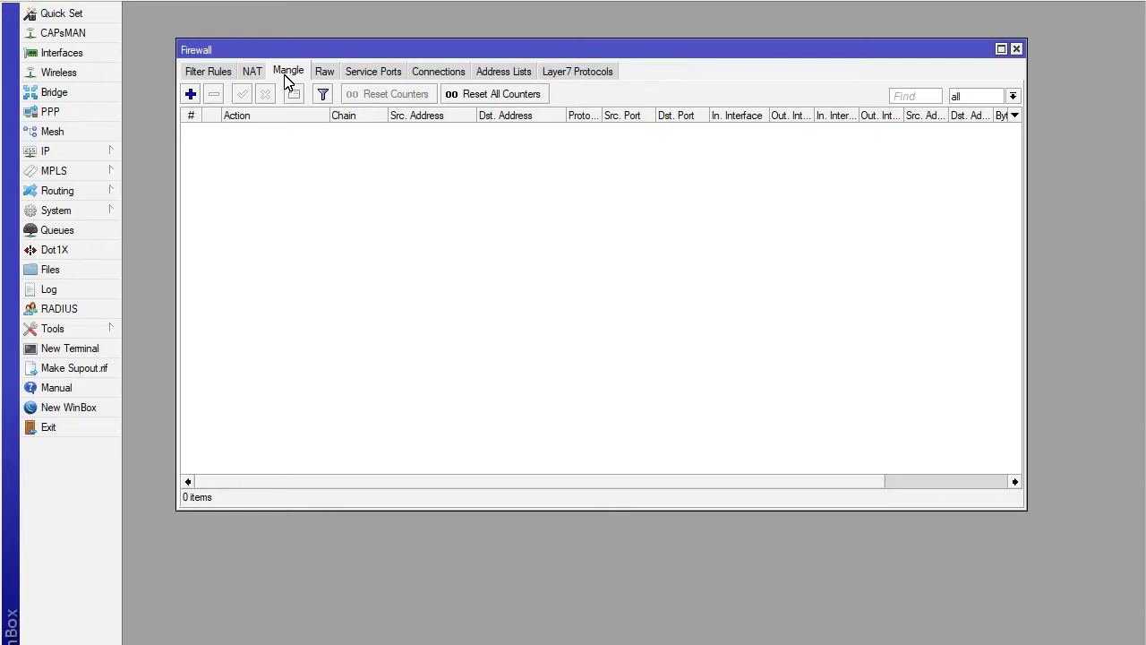
click(190, 94)
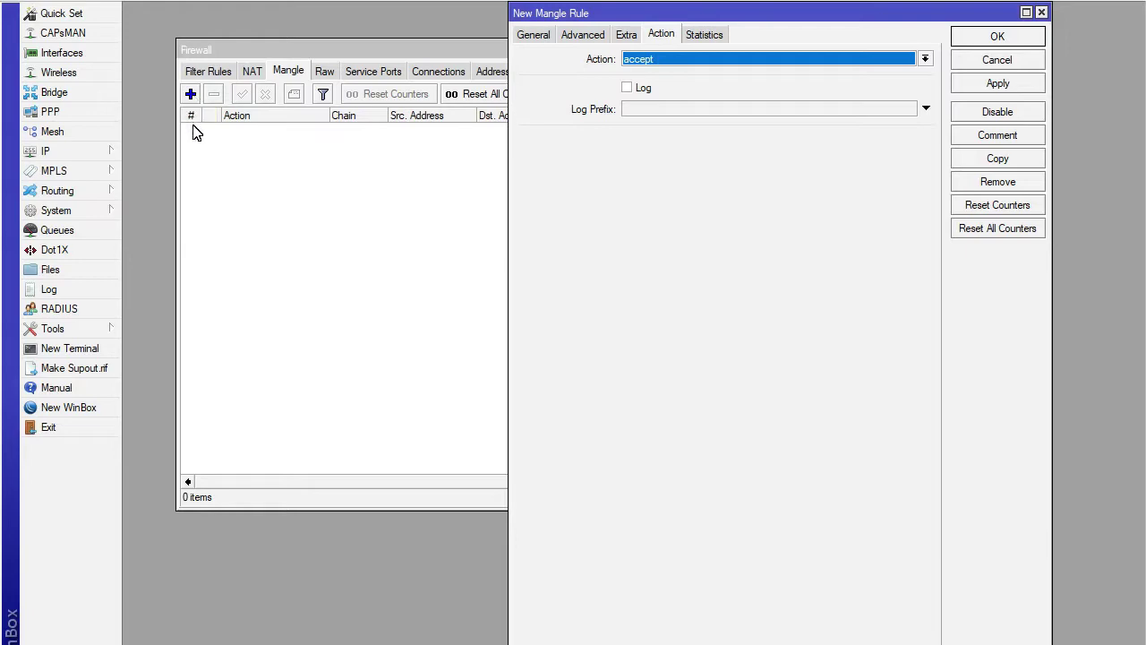
click(531, 36)
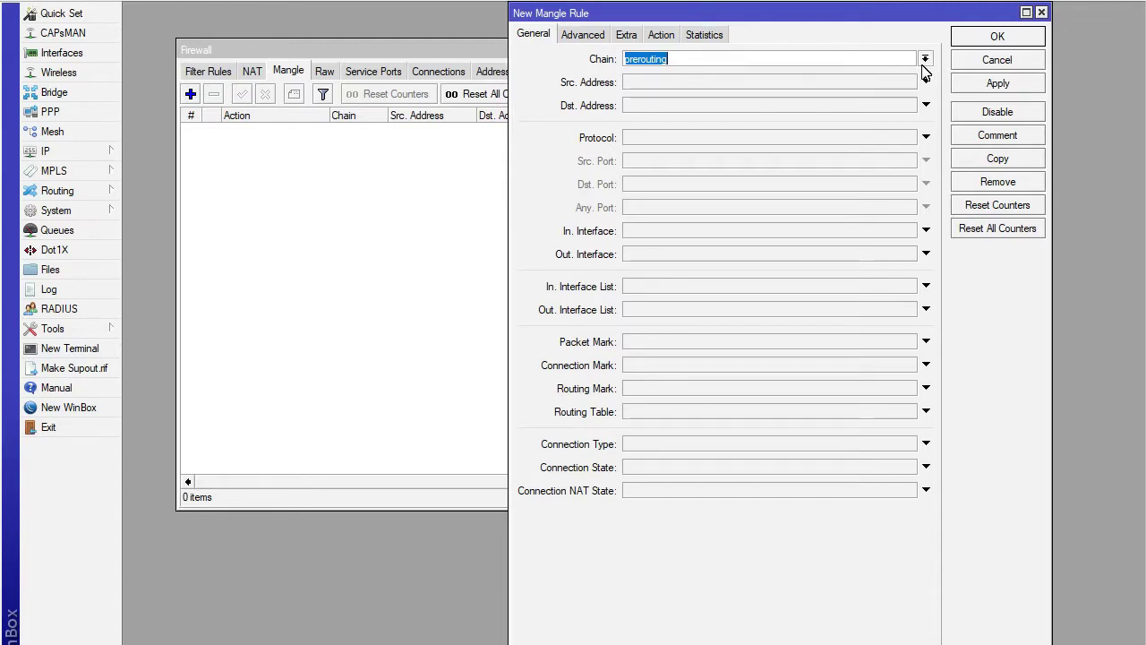
click(701, 143)
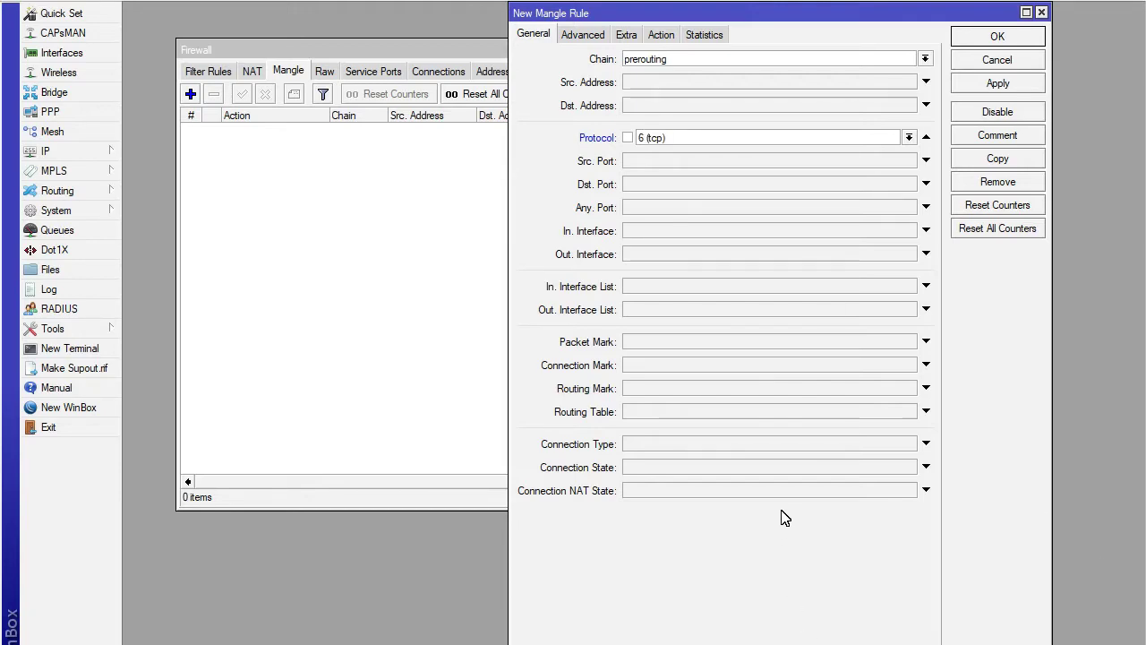
click(585, 39)
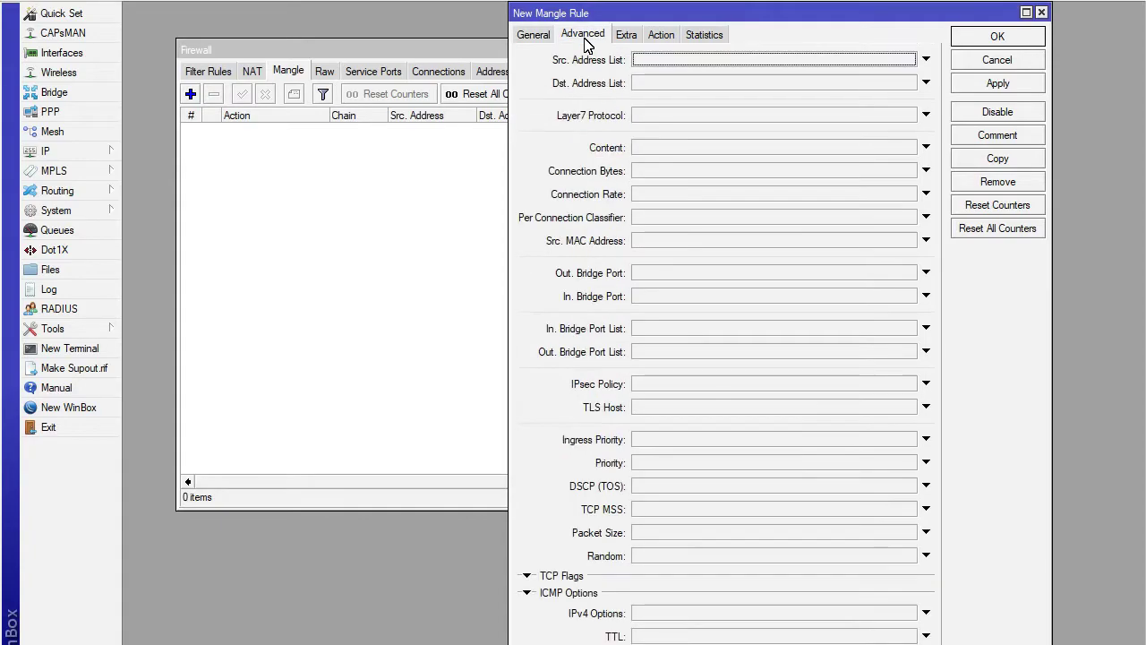
click(692, 118)
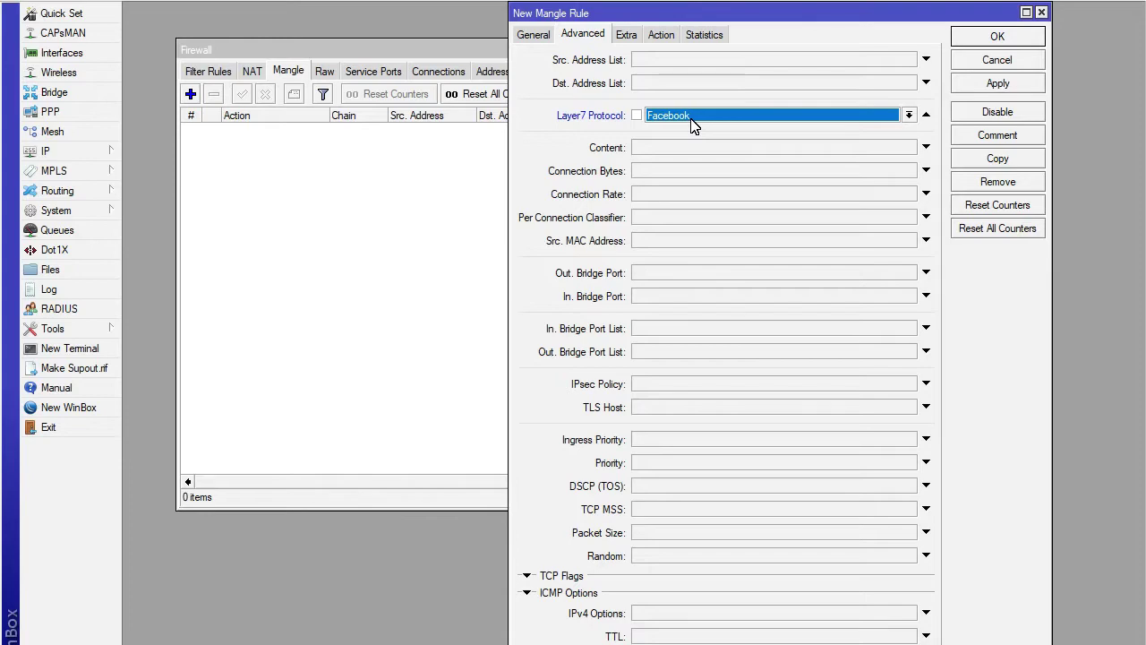
Set the mangle rule's action to mark connection with the new connection mark Facebook_Connection.
click(663, 35)
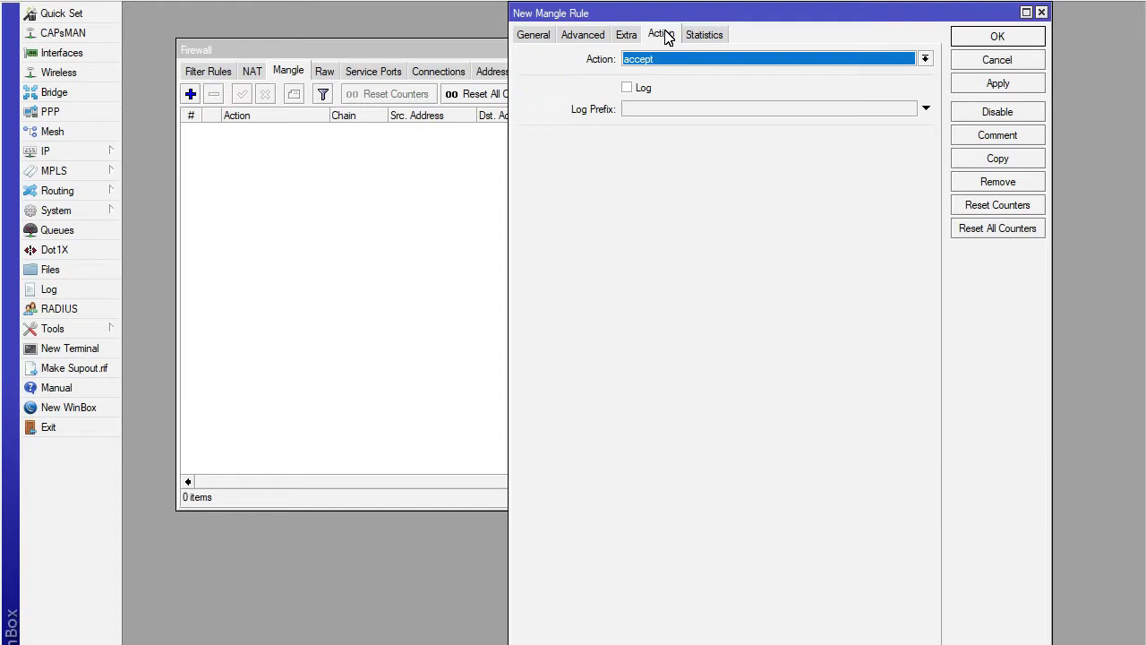
click(692, 59)
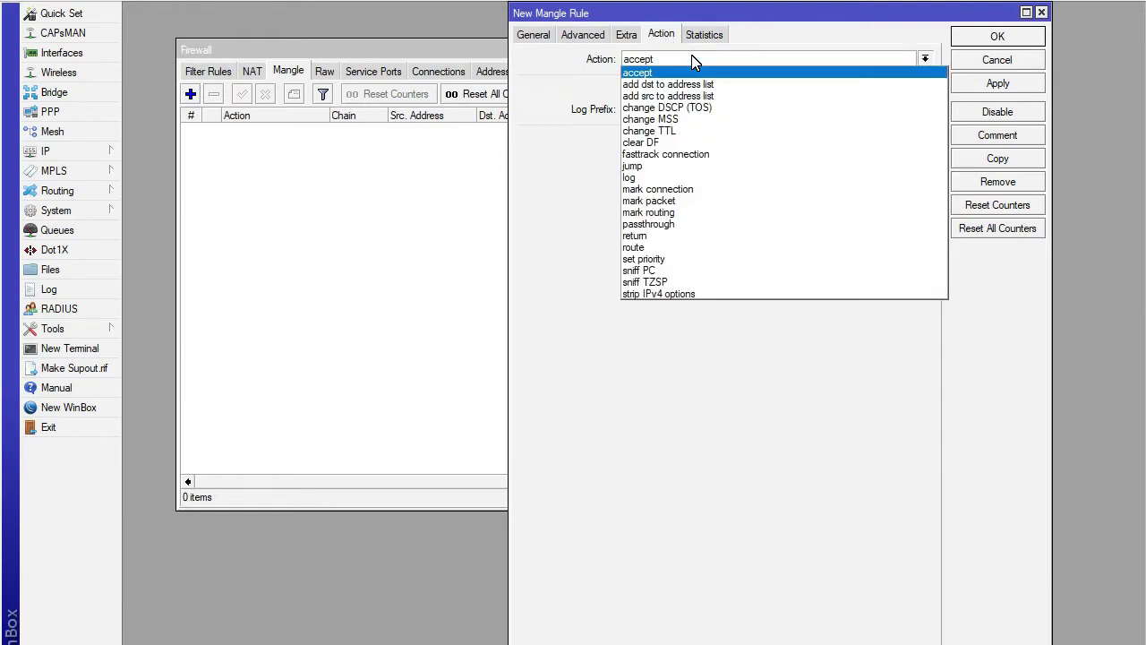
click(709, 189)
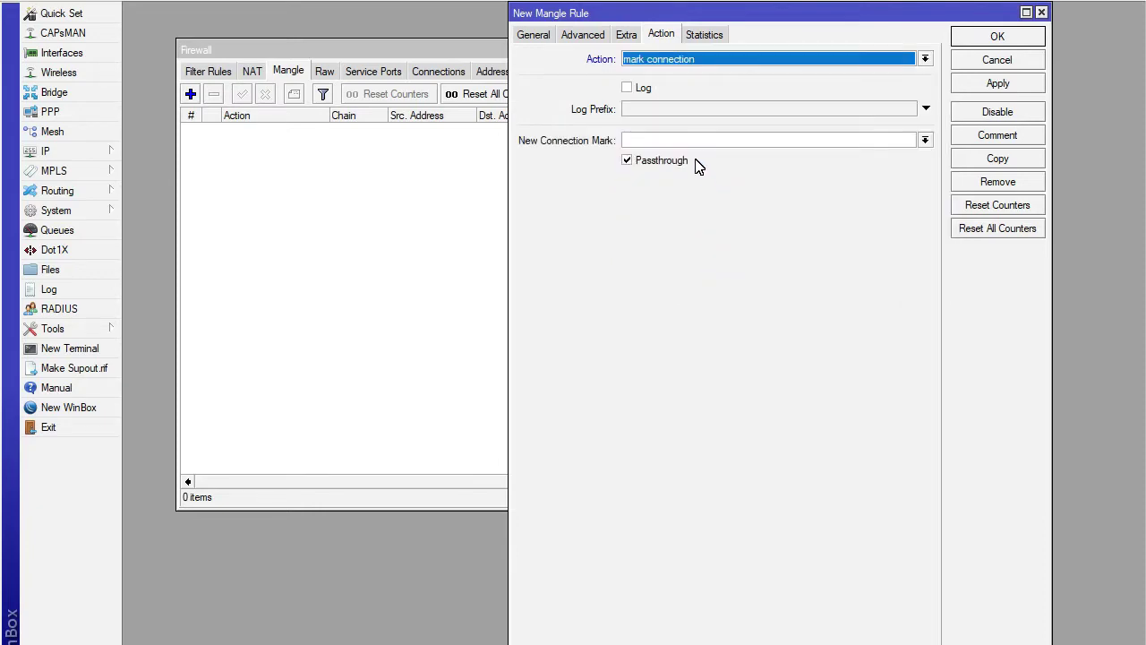
click(669, 141)
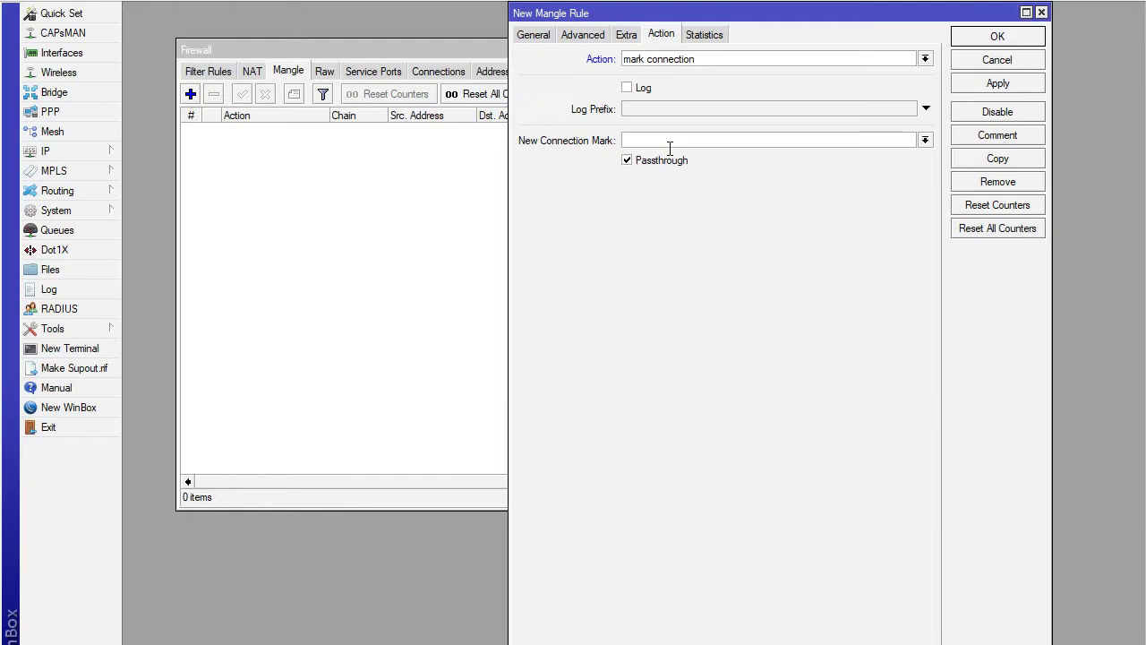
text(Fac)
text(eboo)
text(-Connn)
text(ection)
Copy the mark name Facebook_Connection into the mangle rule's comment and save the rule.
drag(757, 142, 641, 152)
right_click(642, 152)
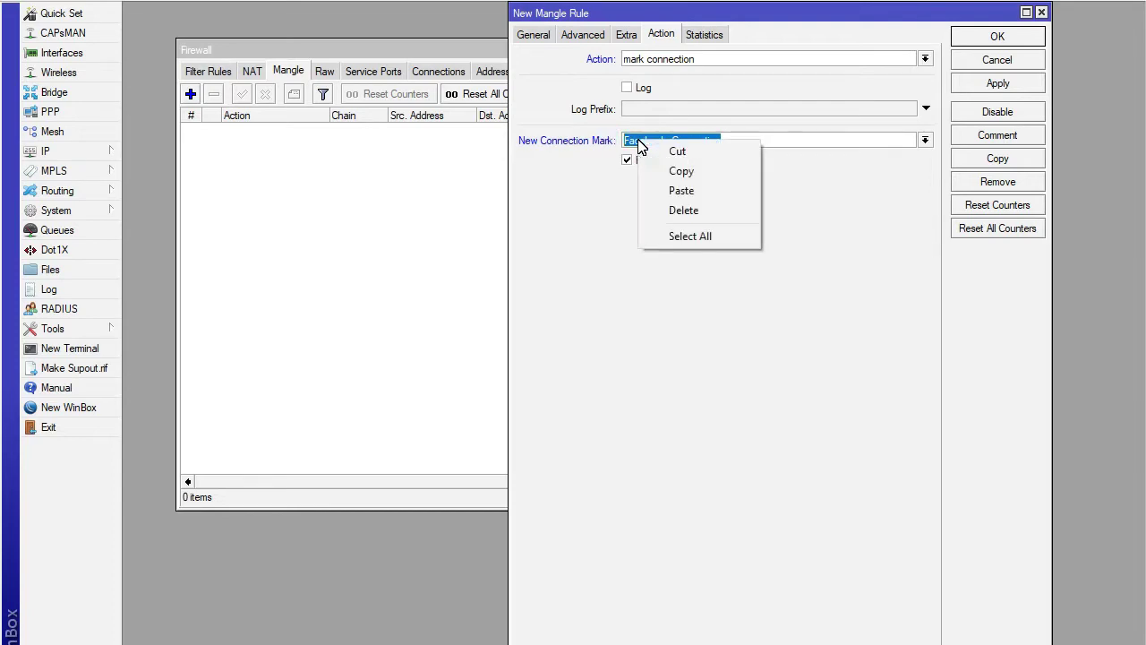
click(682, 172)
click(975, 141)
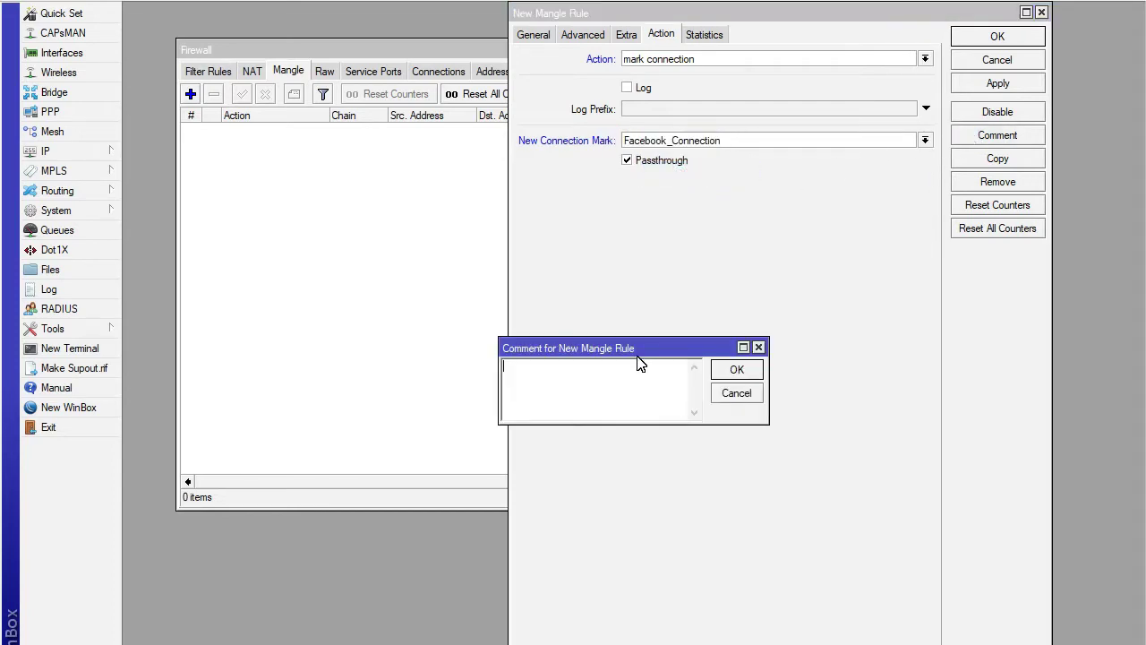
right_click(619, 393)
click(667, 471)
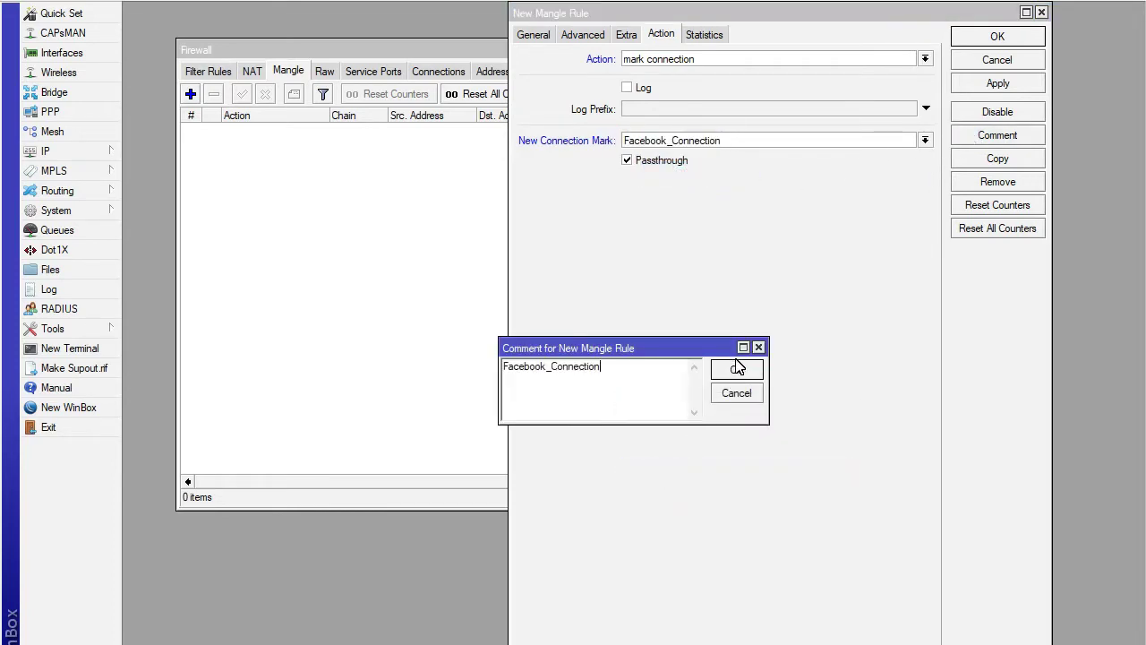
click(737, 369)
click(985, 39)
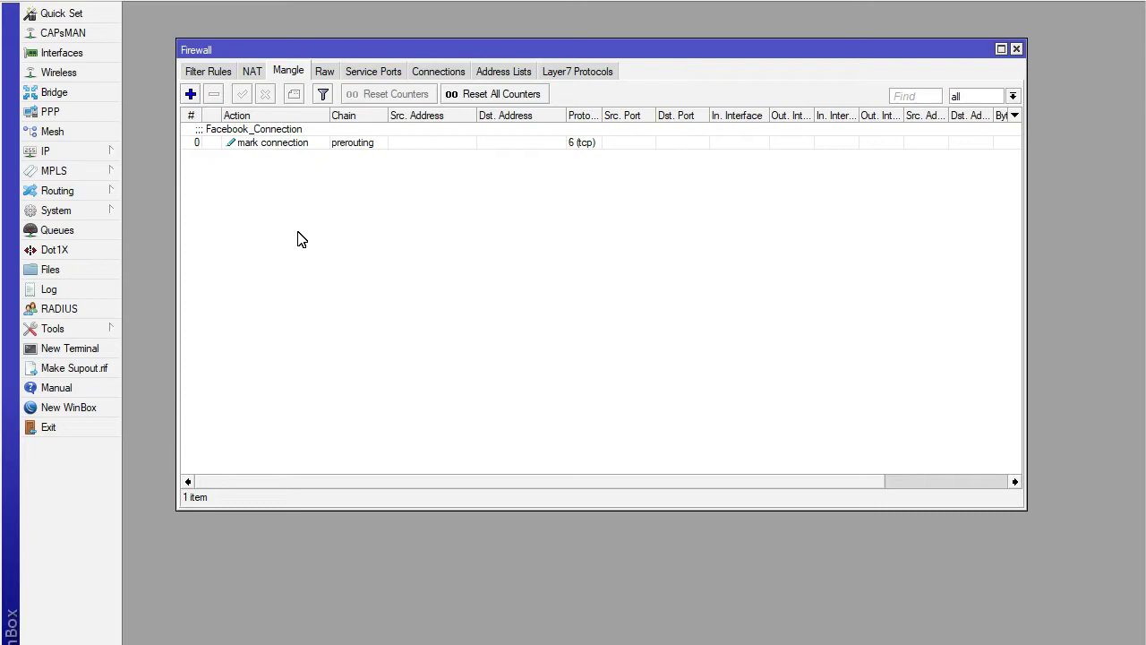
Start a new filter rule in the forward chain with protocol 6 (tcp) and connection mark Facebook_Connection.
click(210, 72)
click(189, 94)
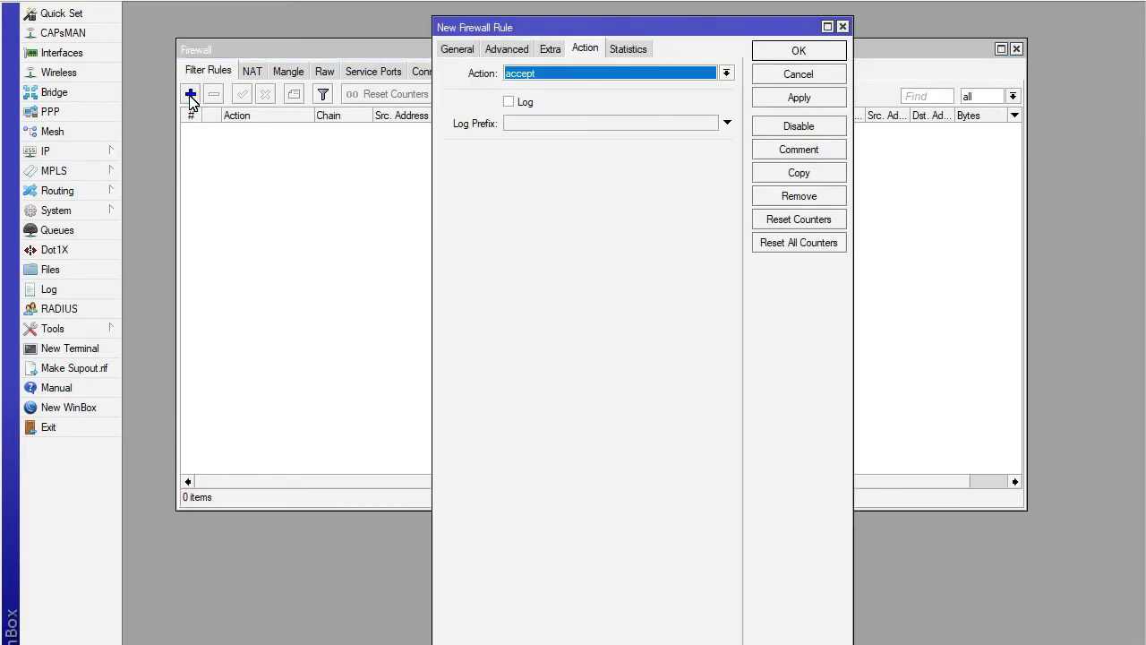
click(456, 51)
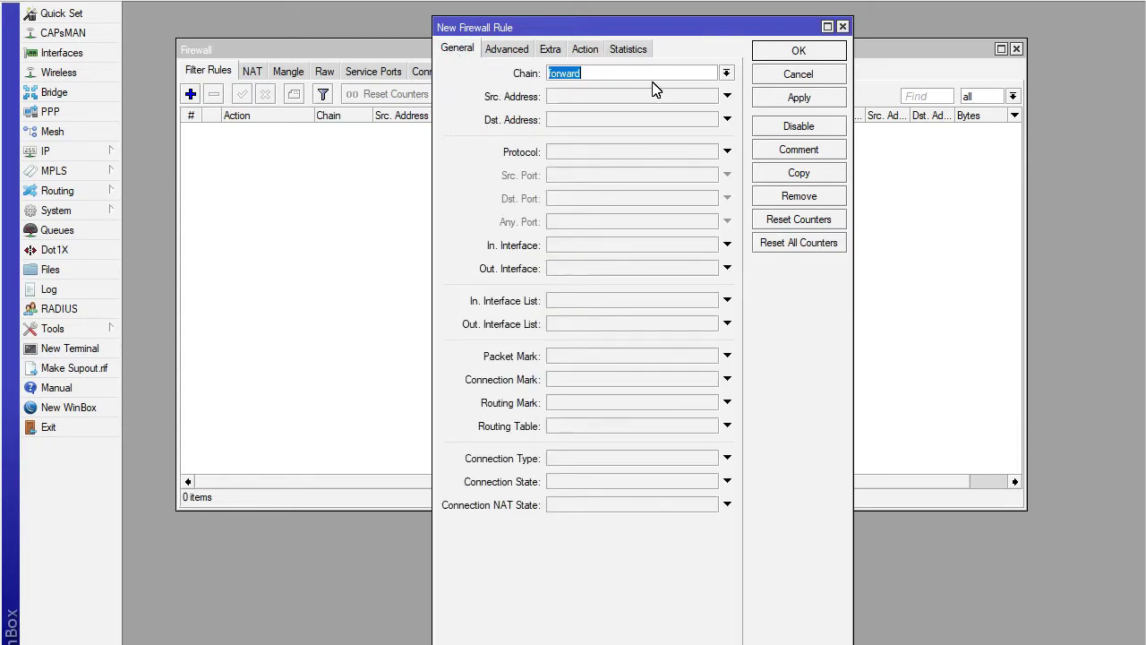
click(599, 154)
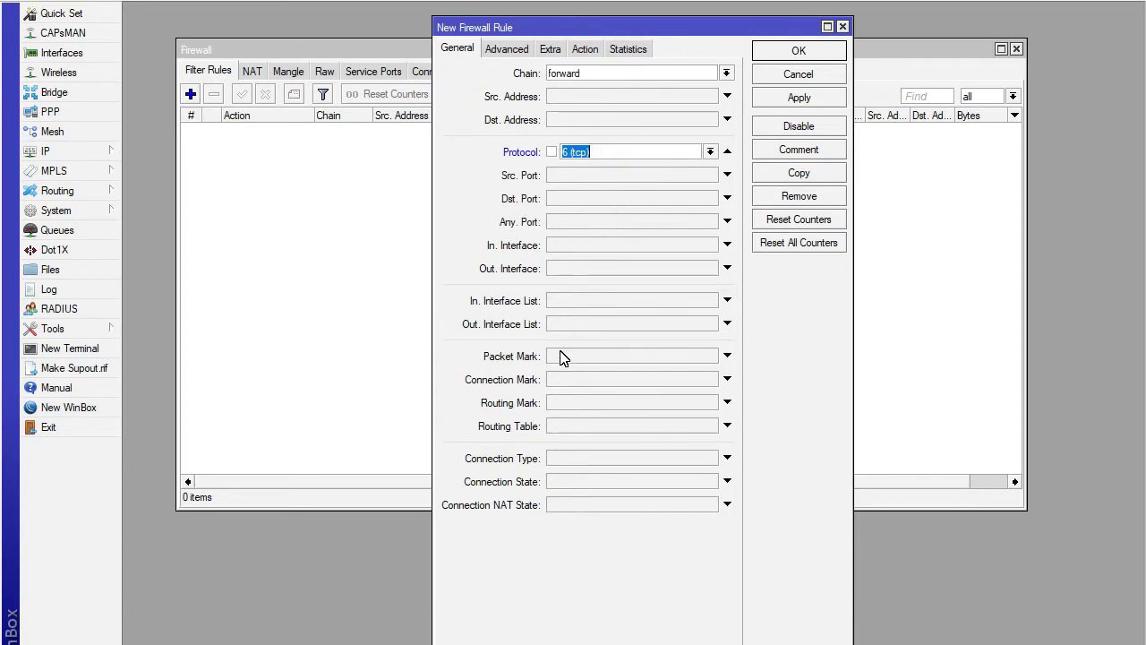
click(567, 383)
click(709, 380)
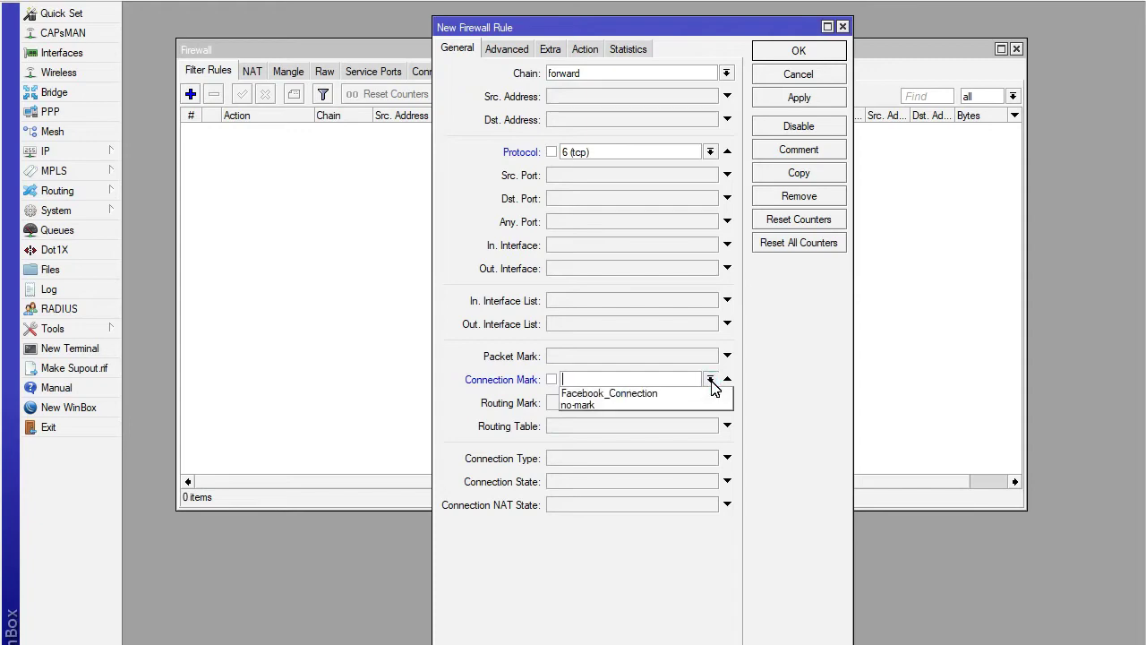
click(664, 391)
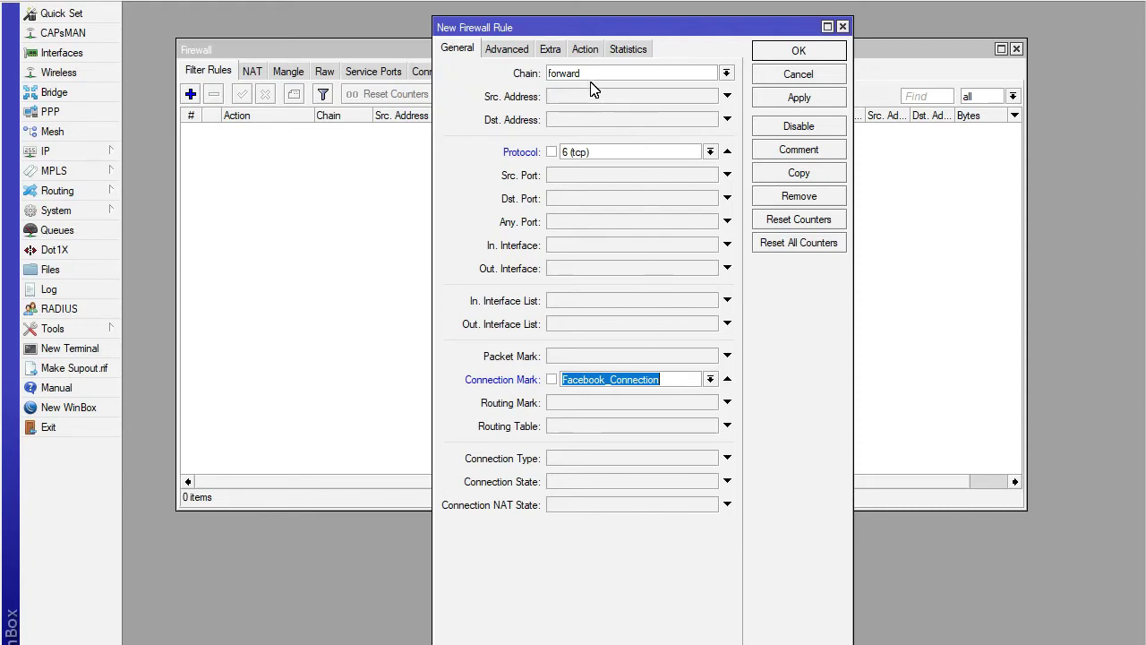
Set the new filter rule's action to reject, rejecting with tcp reset.
click(584, 52)
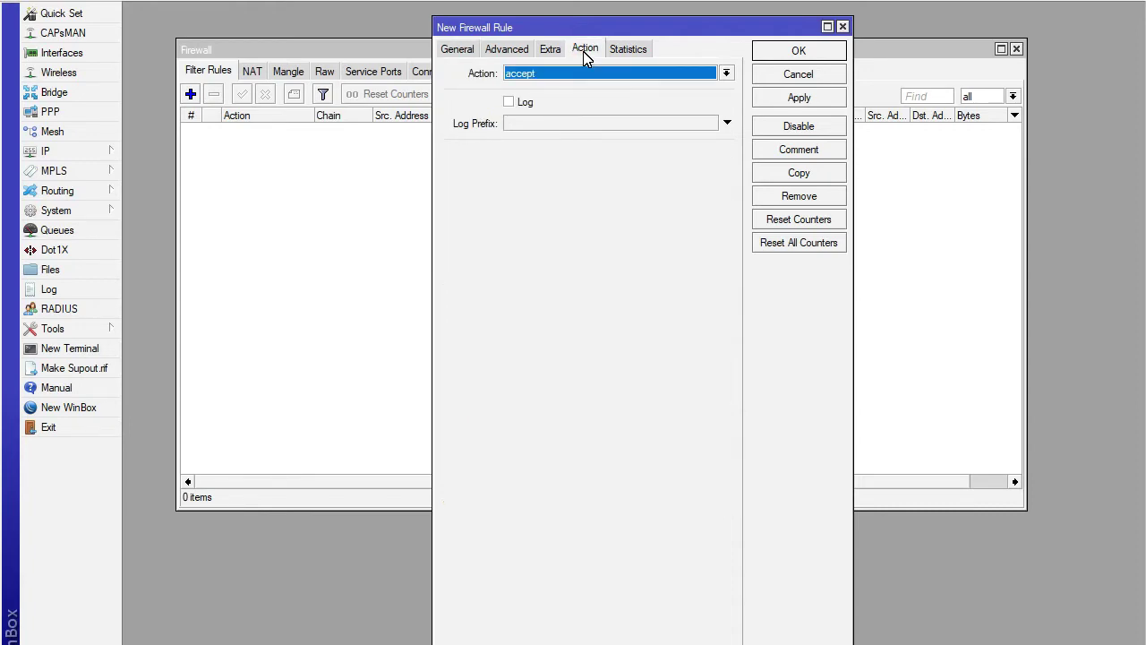
click(580, 73)
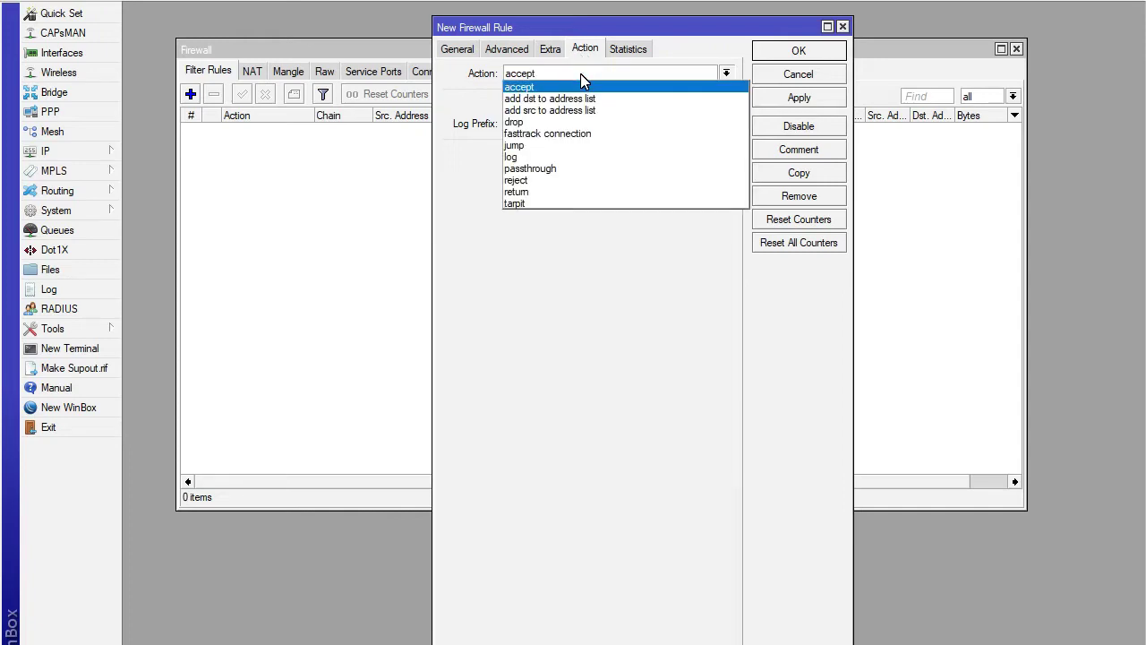
click(568, 182)
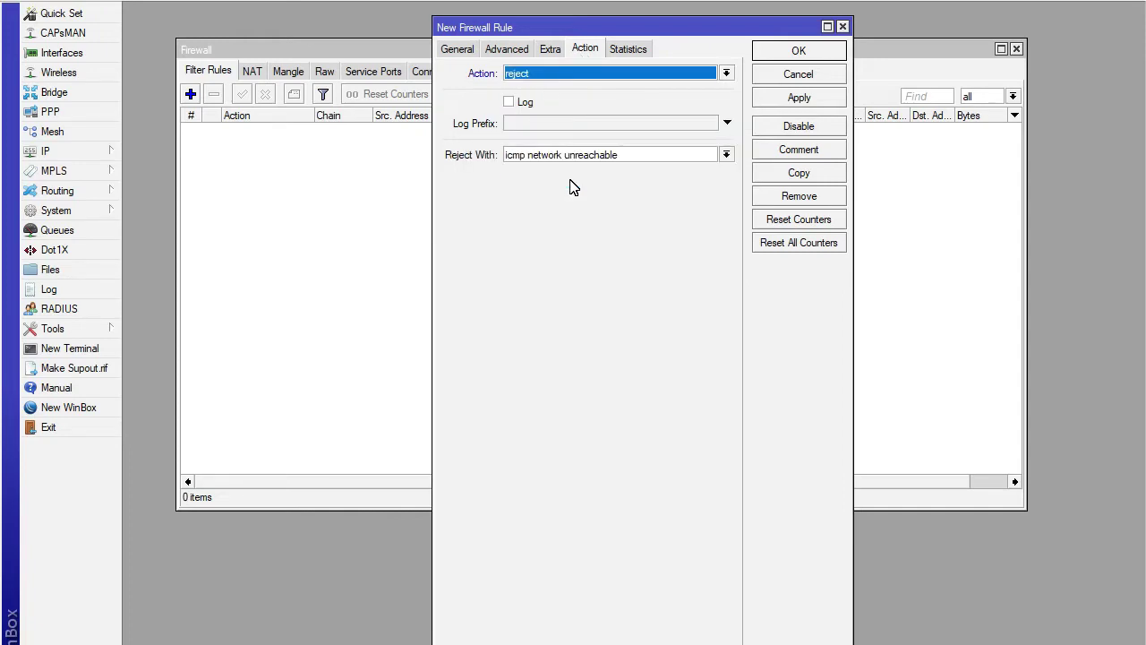
click(658, 159)
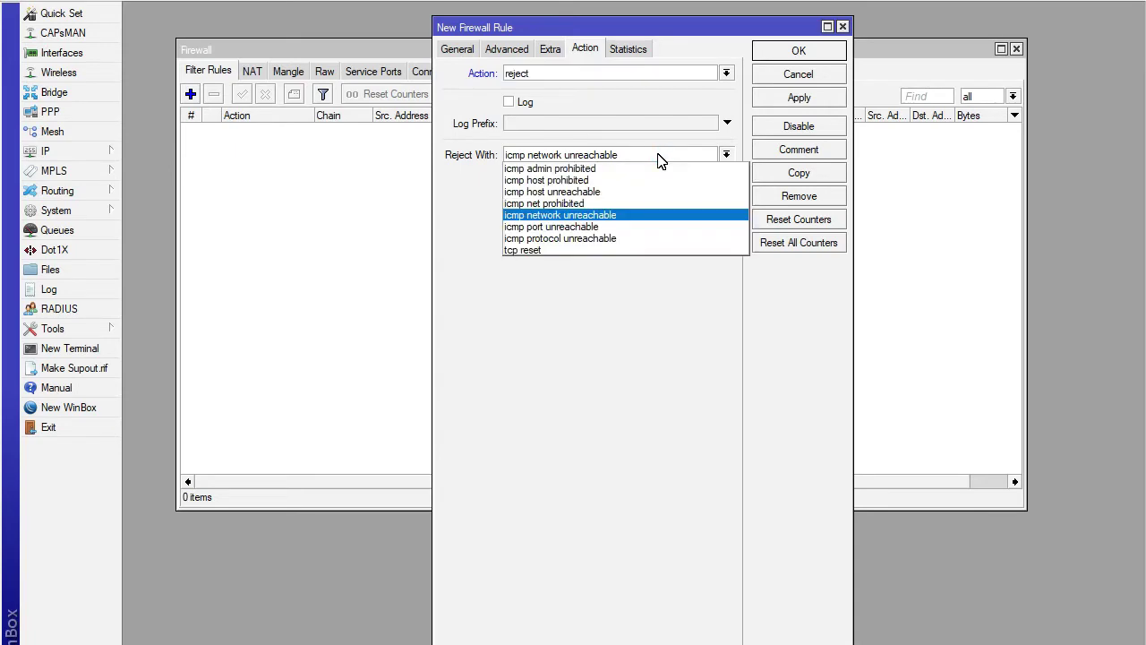
click(537, 251)
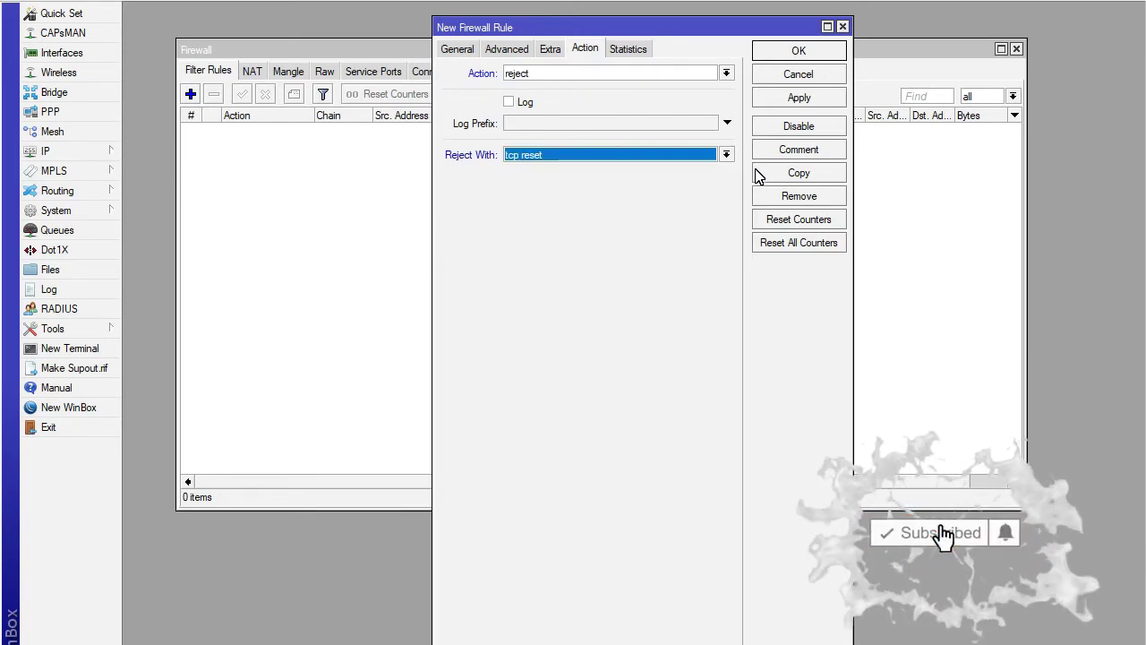
Add the comment Block Facebook to the new filter rule and save the rule.
click(797, 150)
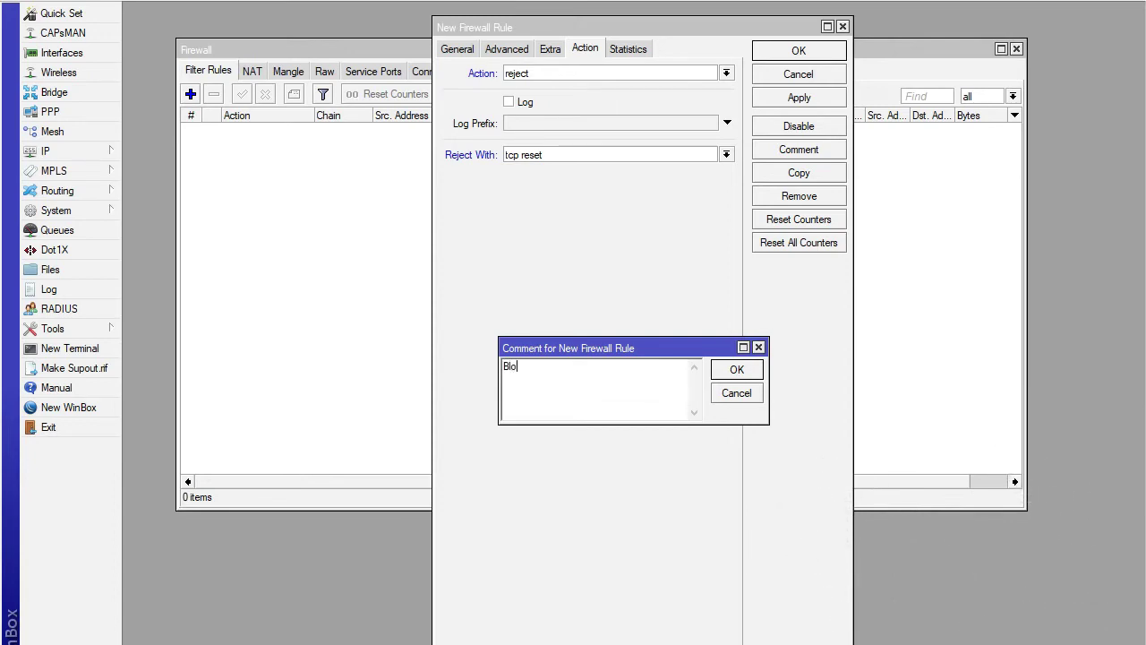
text(k Facebook)
click(731, 371)
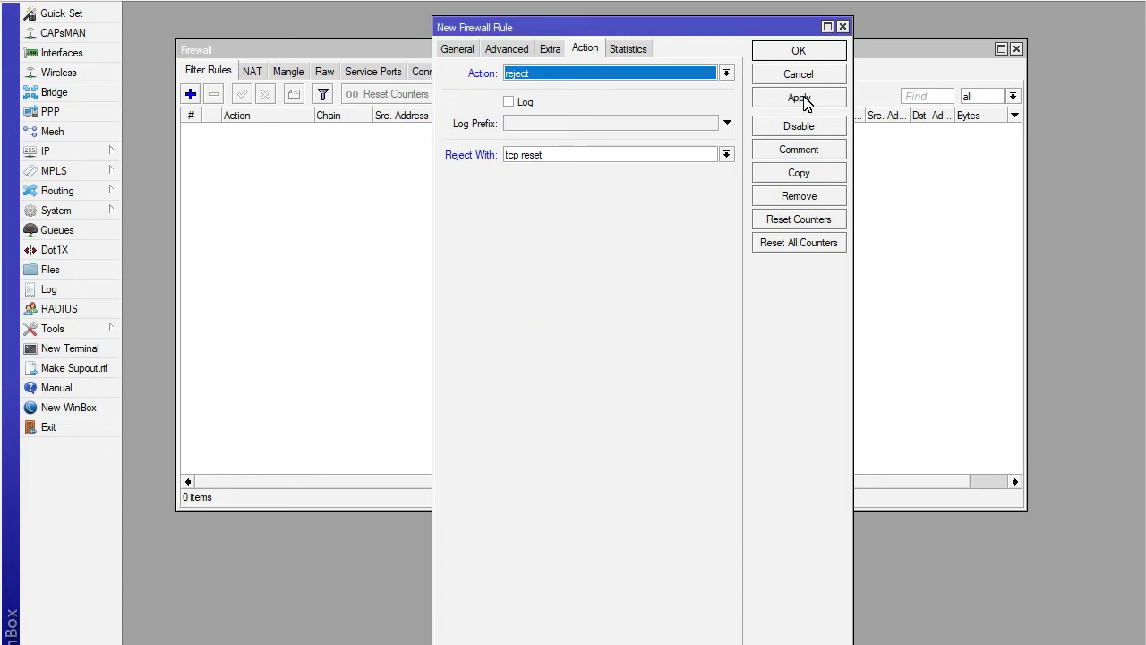
click(800, 97)
click(799, 51)
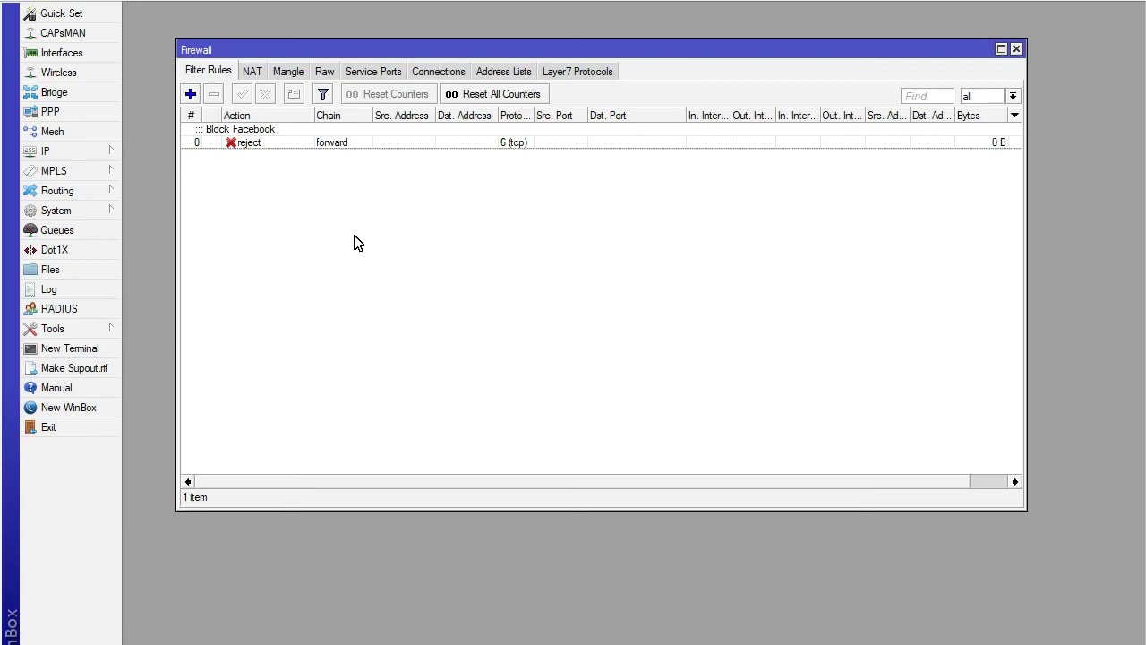
Reopen the Block Facebook filter rule to review its action and general matching settings, and close it again.
double_click(278, 142)
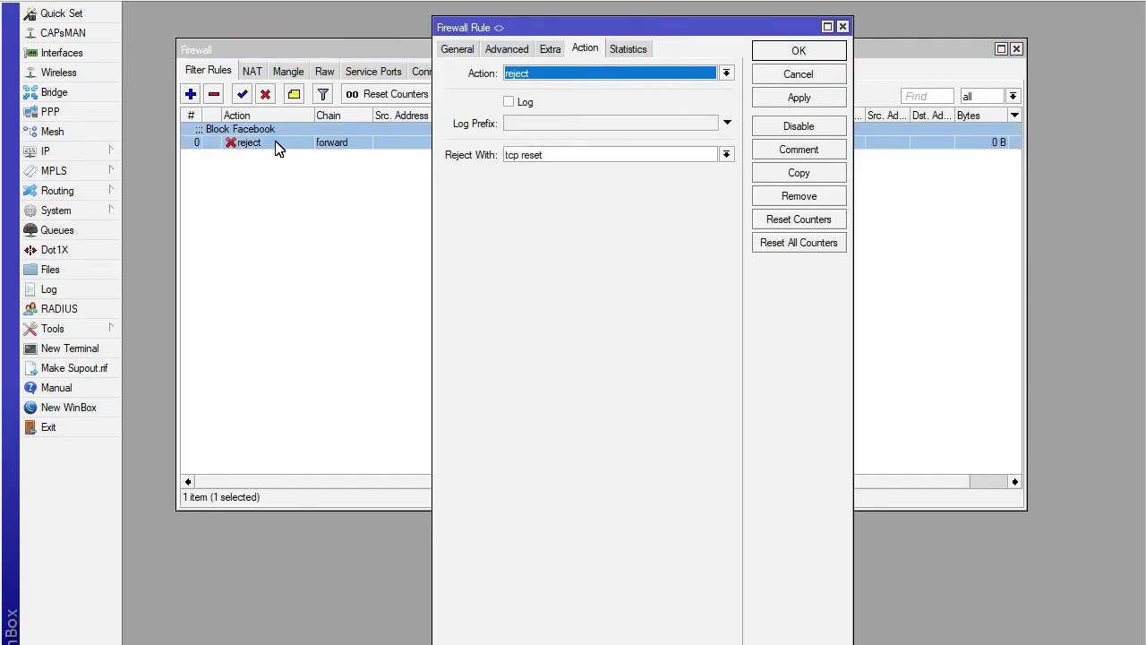
click(458, 49)
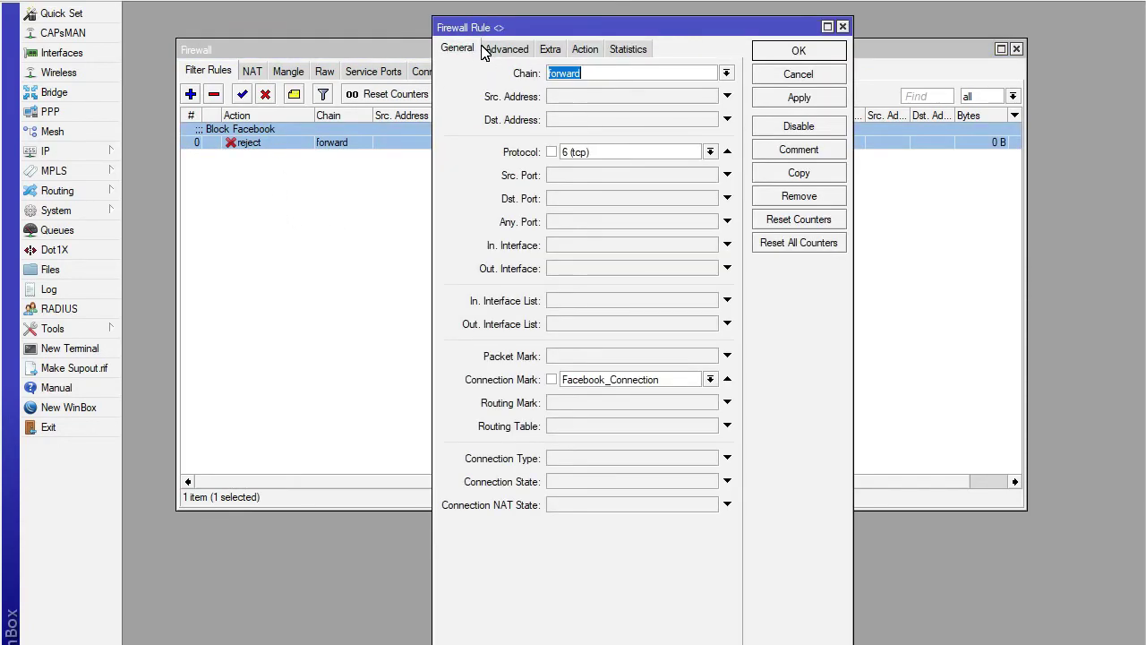
click(813, 54)
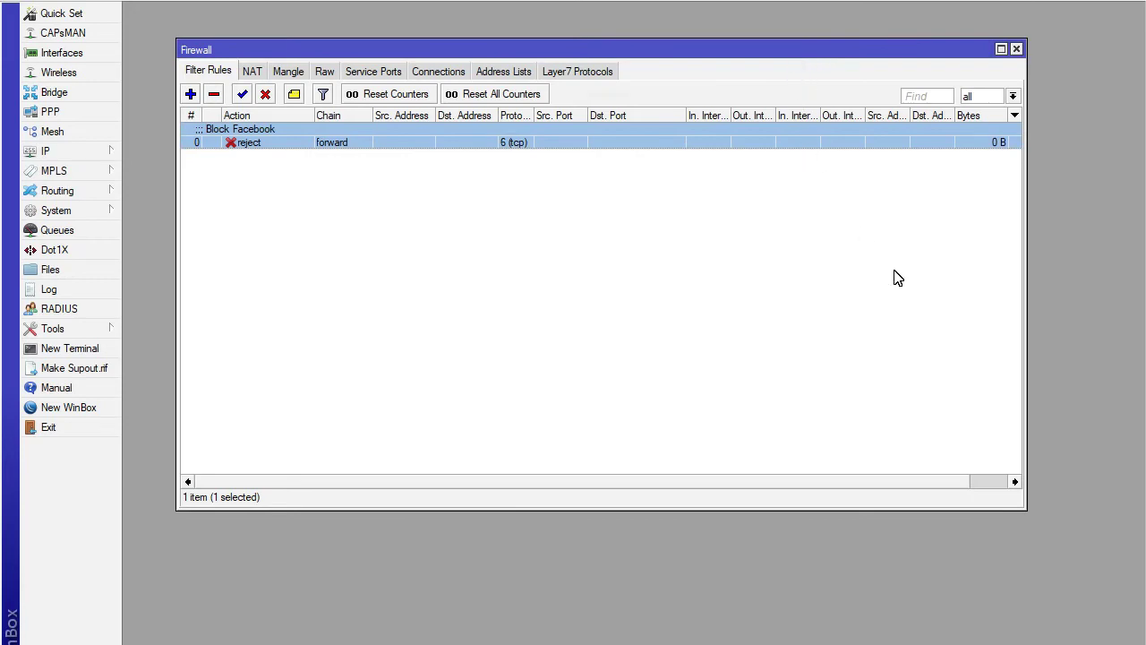